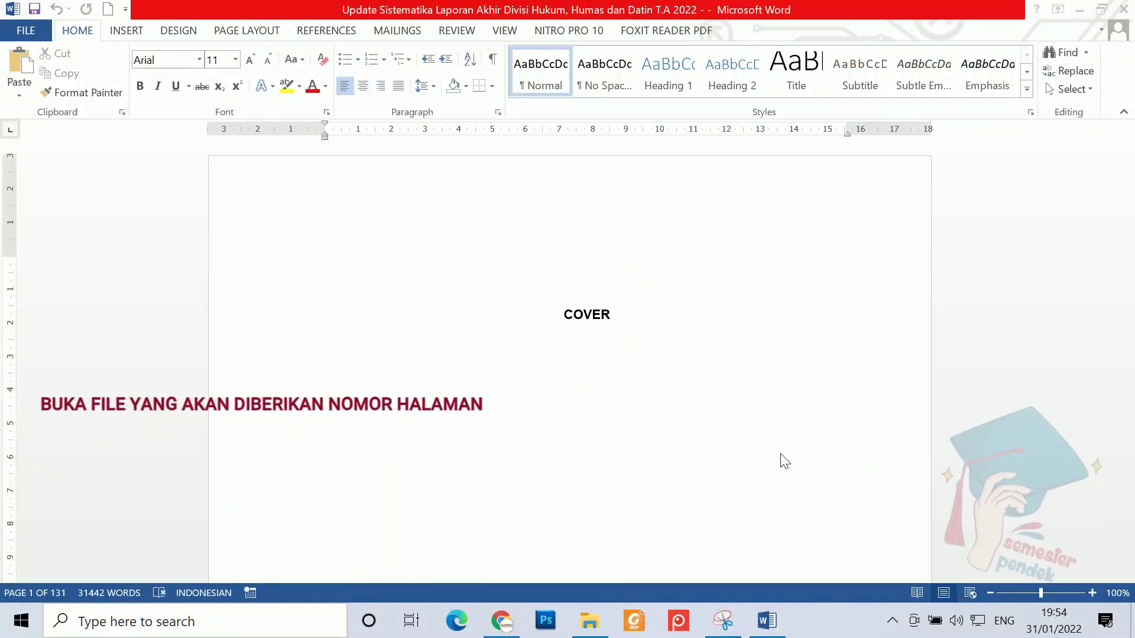
Step: Scroll to the bottom of the cover page and open its Section 1 footer for editing
{"action": "scroll", "coordinate": [784, 462], "scroll_direction": "down", "scroll_amount": 1}
{"action": "scroll", "coordinate": [783, 463], "scroll_direction": "down", "scroll_amount": 4}
{"action": "scroll", "coordinate": [783, 467], "scroll_direction": "down", "scroll_amount": 3}
{"action": "scroll", "coordinate": [783, 467], "scroll_direction": "down", "scroll_amount": 1}
{"action": "scroll", "coordinate": [783, 468], "scroll_direction": "down", "scroll_amount": 1}
{"action": "scroll", "coordinate": [782, 468], "scroll_direction": "down", "scroll_amount": 2}
{"action": "scroll", "coordinate": [782, 468], "scroll_direction": "down", "scroll_amount": 1}
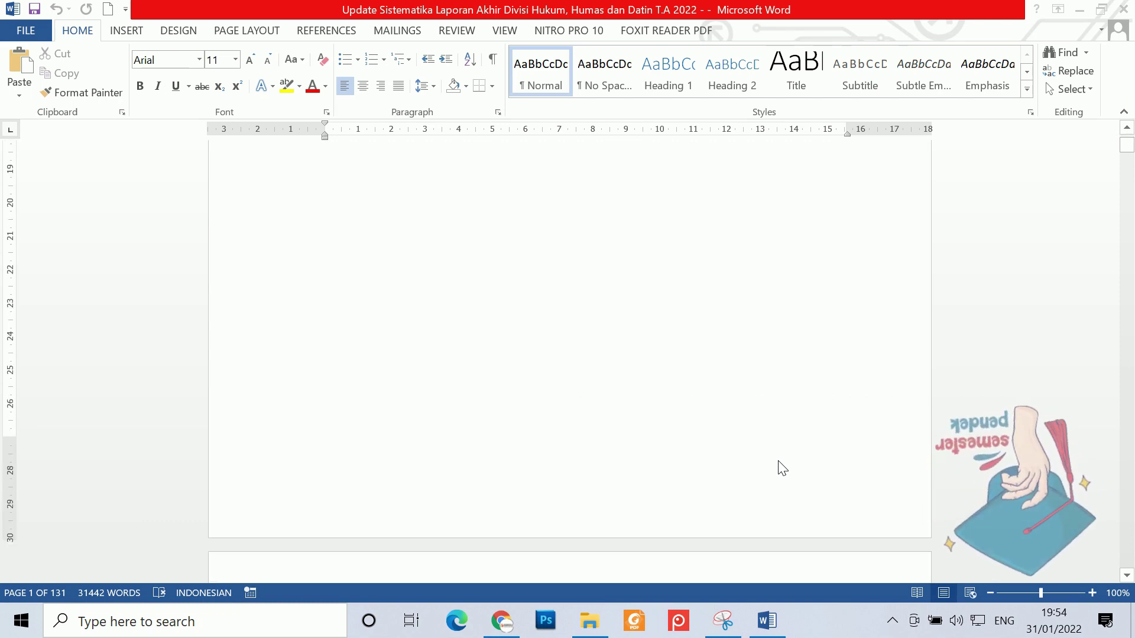
{"action": "scroll", "coordinate": [782, 468], "scroll_direction": "down", "scroll_amount": 2}
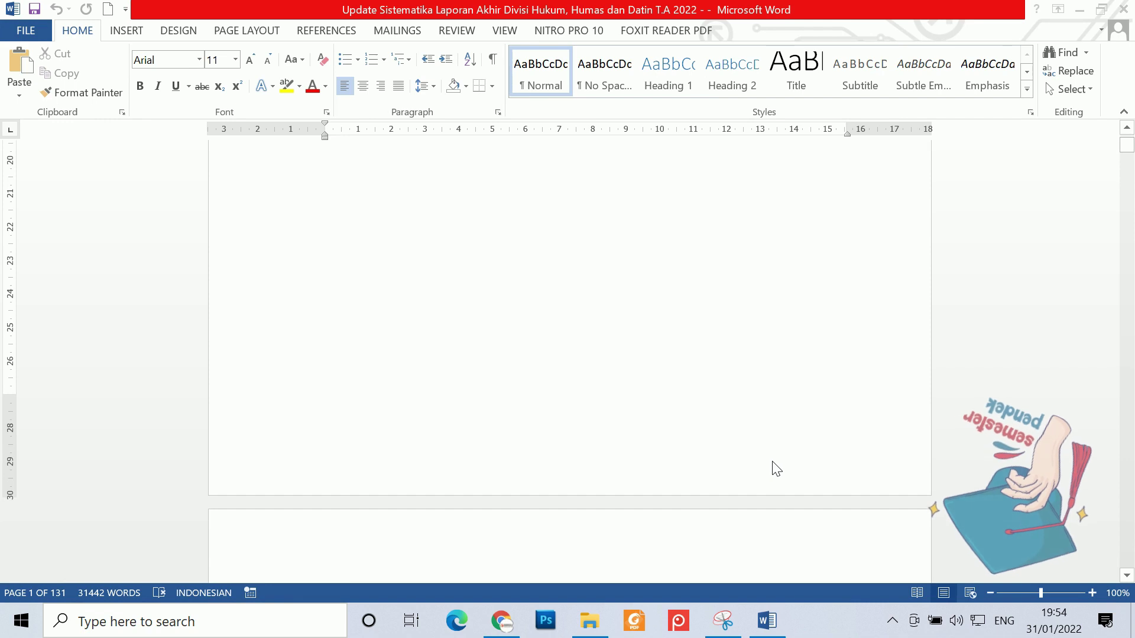
{"action": "double_click", "coordinate": [774, 462]}
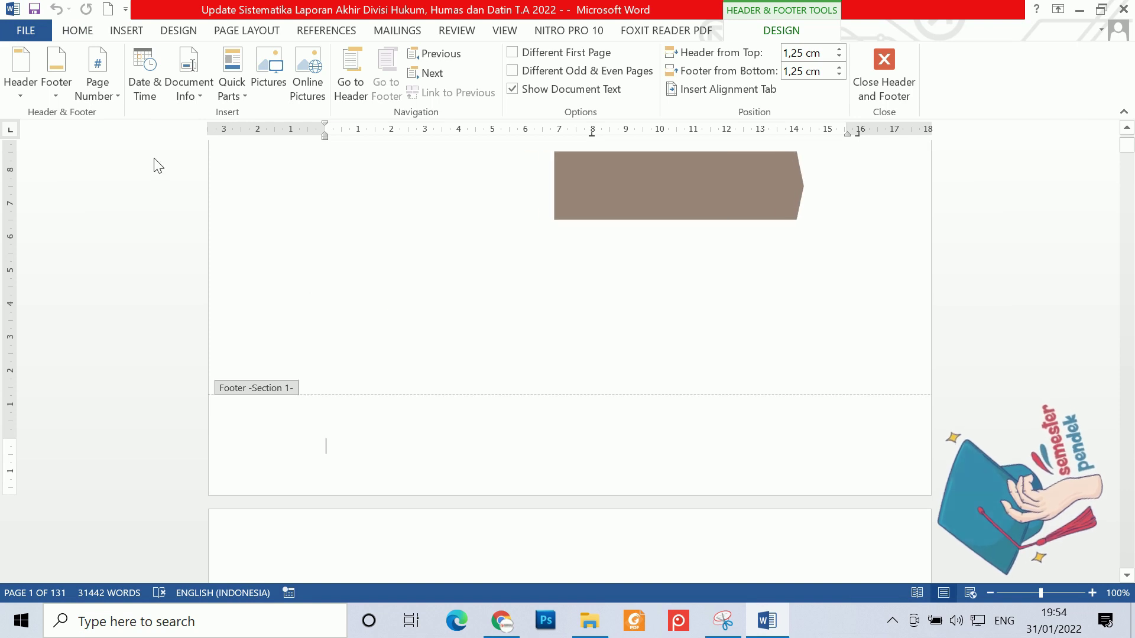
Step: Insert a right-aligned Plain Number 3 page number, showing 1 on the cover, then close the footer
{"action": "left_click", "coordinate": [118, 99]}
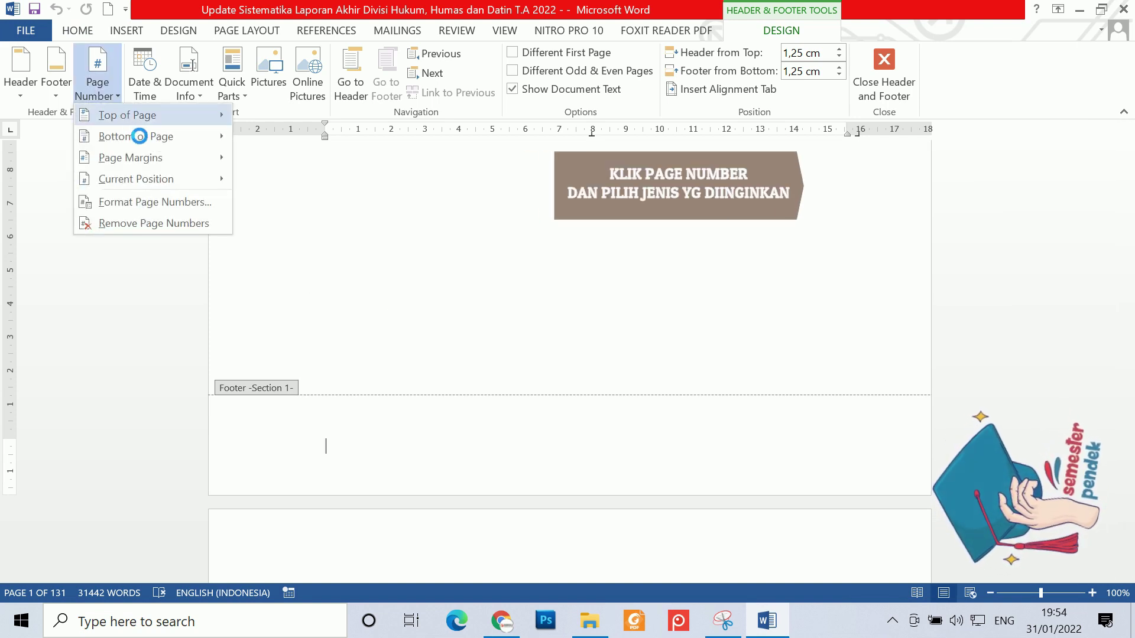
{"action": "mouse_move", "coordinate": [136, 136]}
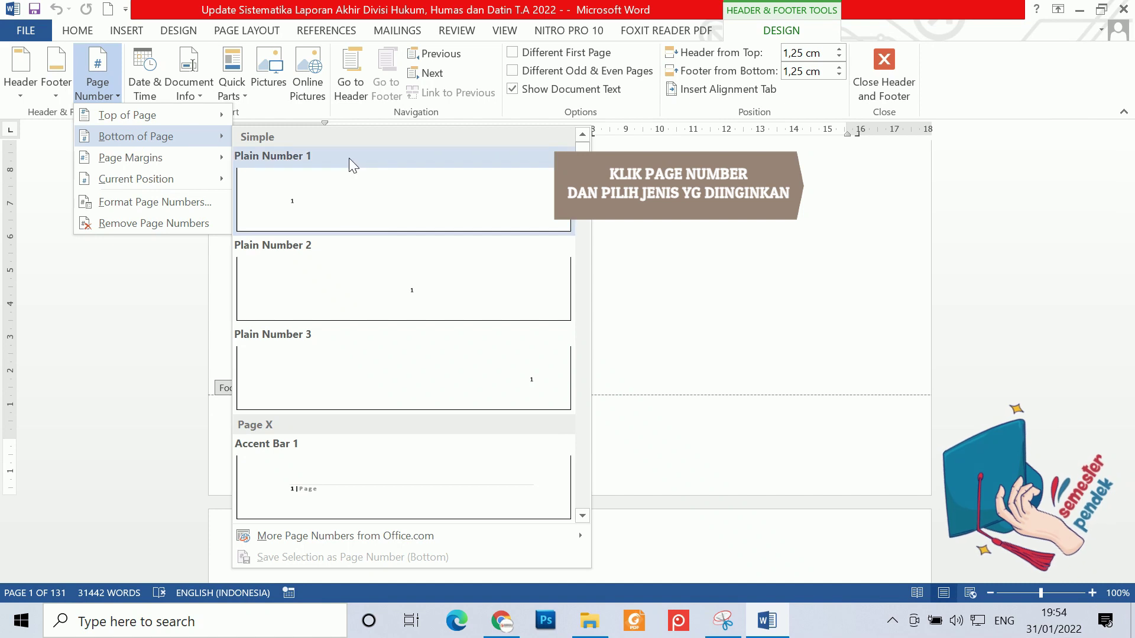
{"action": "left_click", "coordinate": [474, 400]}
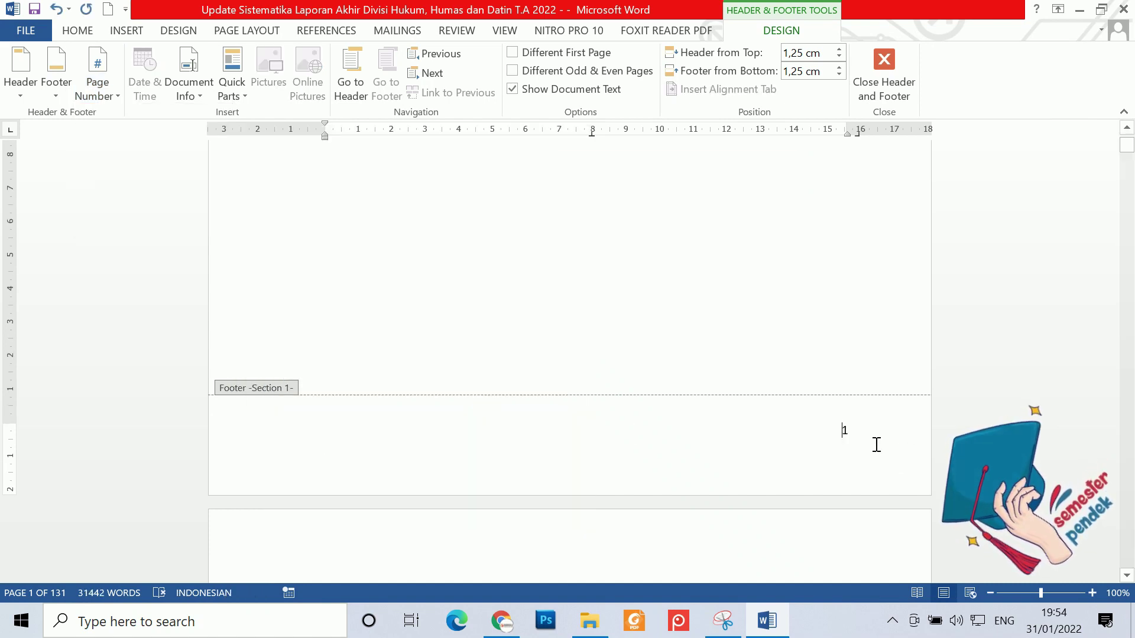
{"action": "double_click", "coordinate": [679, 300]}
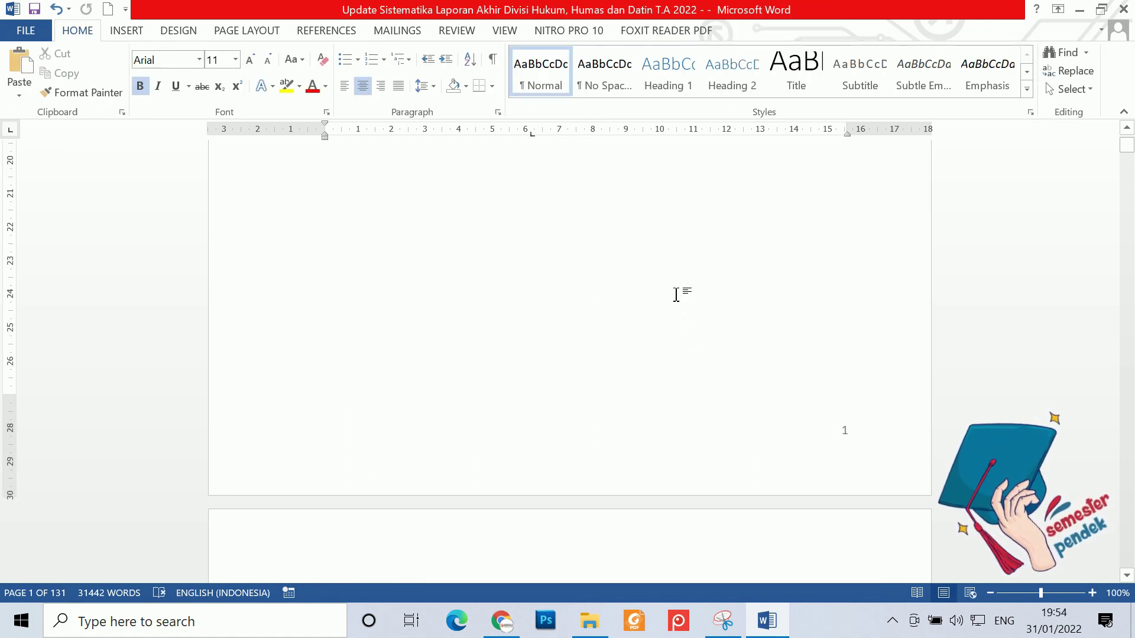
{"action": "scroll", "coordinate": [676, 294], "scroll_direction": "down", "scroll_amount": 1}
Step: Move down to page 3 and place the cursor just before the 'Bagian 1 Pendahuluan' heading
{"action": "scroll", "coordinate": [676, 294], "scroll_direction": "down", "scroll_amount": 1}
{"action": "scroll", "coordinate": [676, 294], "scroll_direction": "down", "scroll_amount": 3}
{"action": "scroll", "coordinate": [677, 294], "scroll_direction": "down", "scroll_amount": 2}
{"action": "scroll", "coordinate": [677, 293], "scroll_direction": "down", "scroll_amount": 3}
{"action": "scroll", "coordinate": [677, 294], "scroll_direction": "down", "scroll_amount": 5}
{"action": "scroll", "coordinate": [675, 292], "scroll_direction": "down", "scroll_amount": 1}
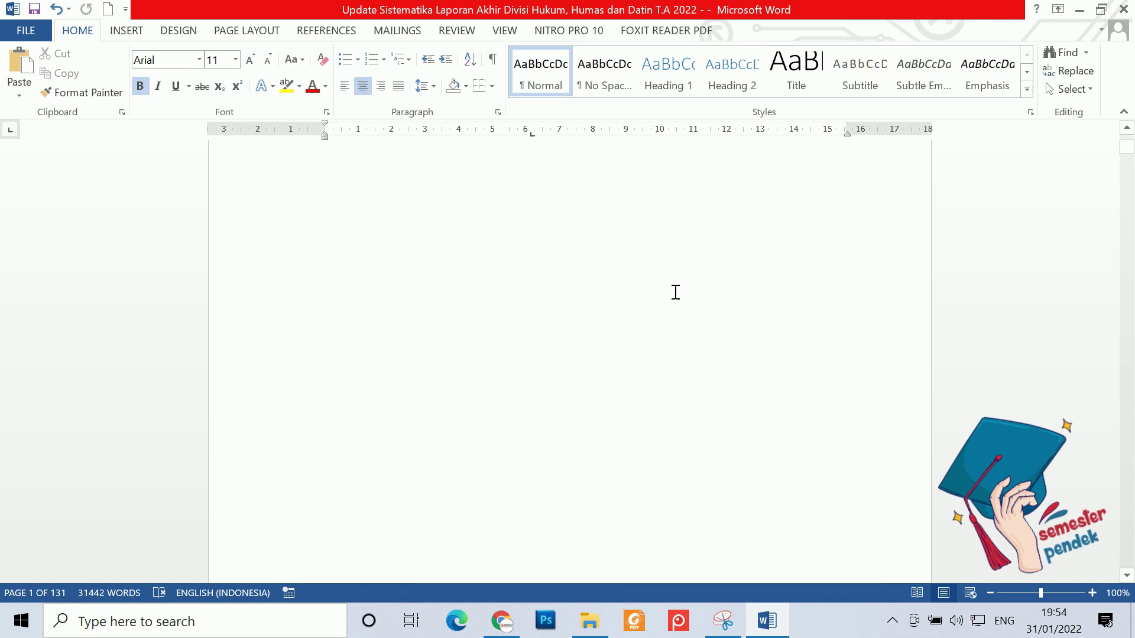
{"action": "scroll", "coordinate": [673, 294], "scroll_direction": "down", "scroll_amount": 3}
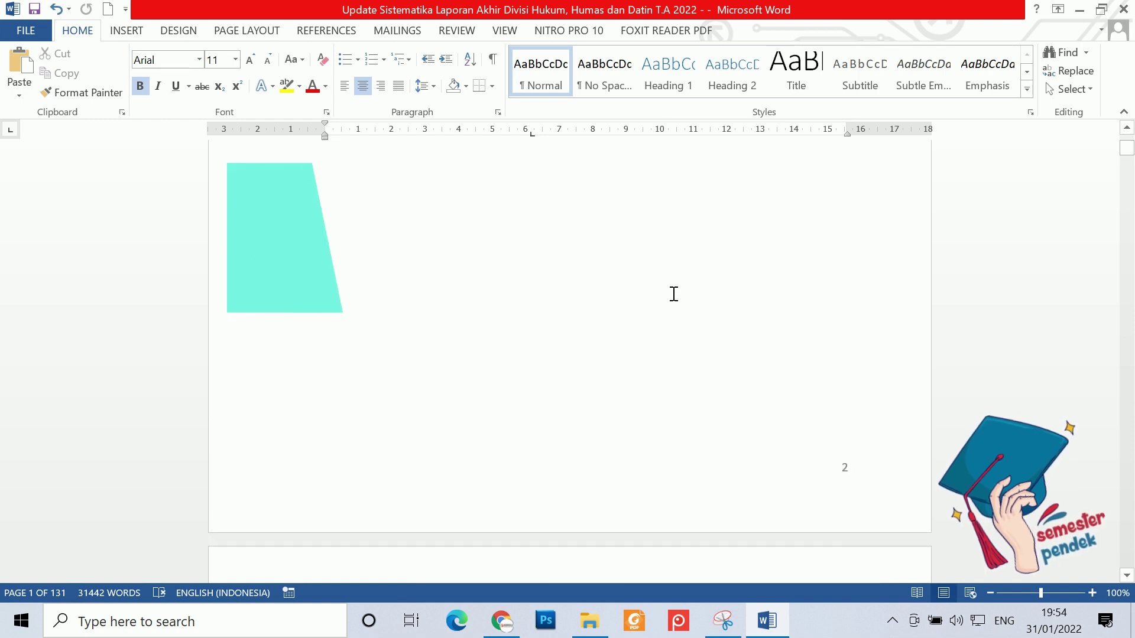
{"action": "scroll", "coordinate": [674, 294], "scroll_direction": "down", "scroll_amount": 5}
{"action": "scroll", "coordinate": [569, 361], "scroll_direction": "down", "scroll_amount": 3}
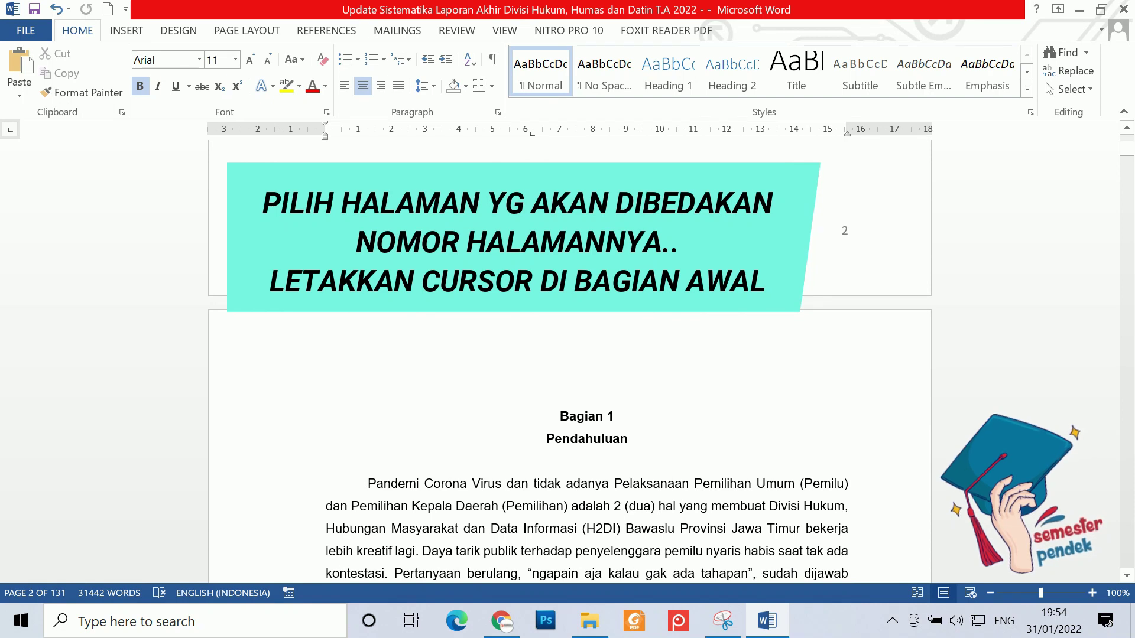
{"action": "left_click", "coordinate": [561, 417]}
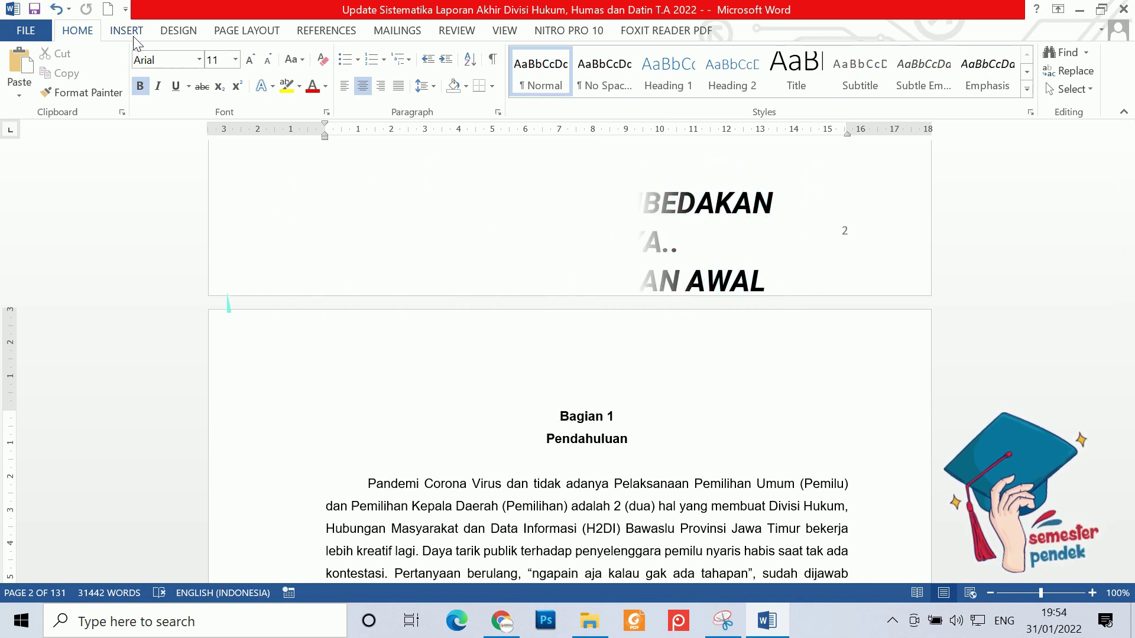
Step: Insert a Next Page section break before Bagian 1 from Page Layout > Breaks
{"action": "left_click", "coordinate": [246, 33]}
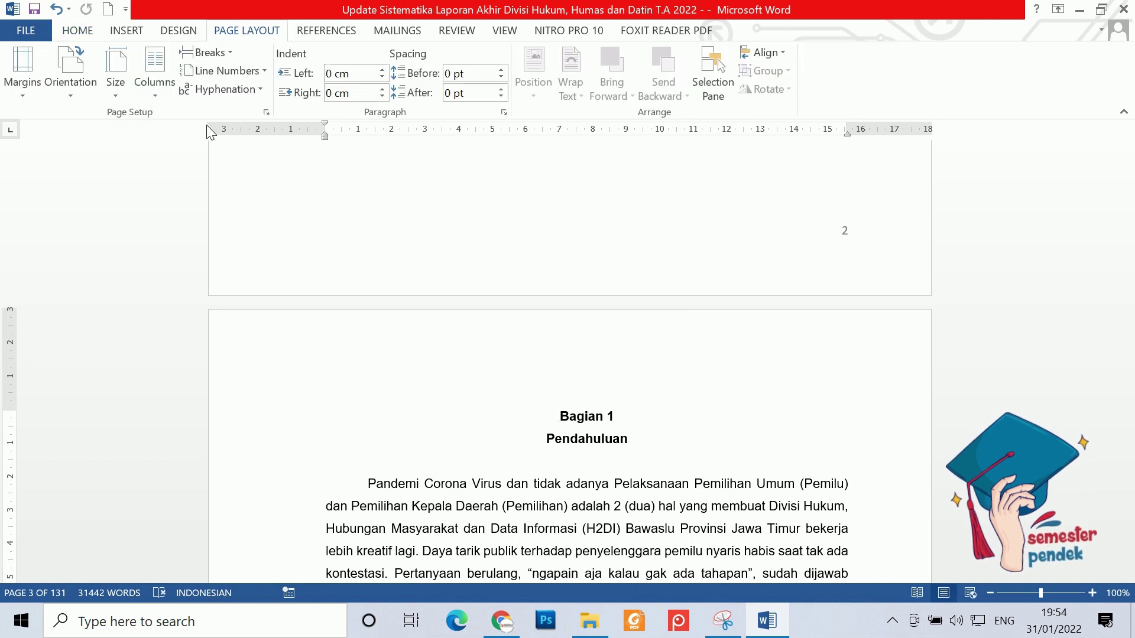
{"action": "left_click", "coordinate": [225, 59]}
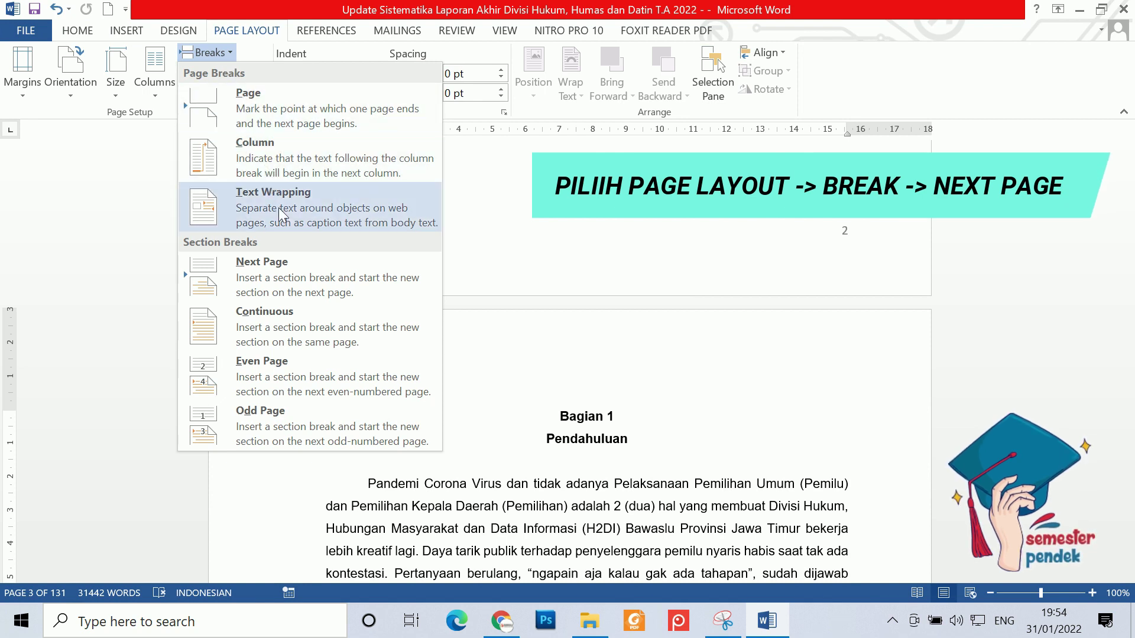
{"action": "left_click", "coordinate": [296, 278]}
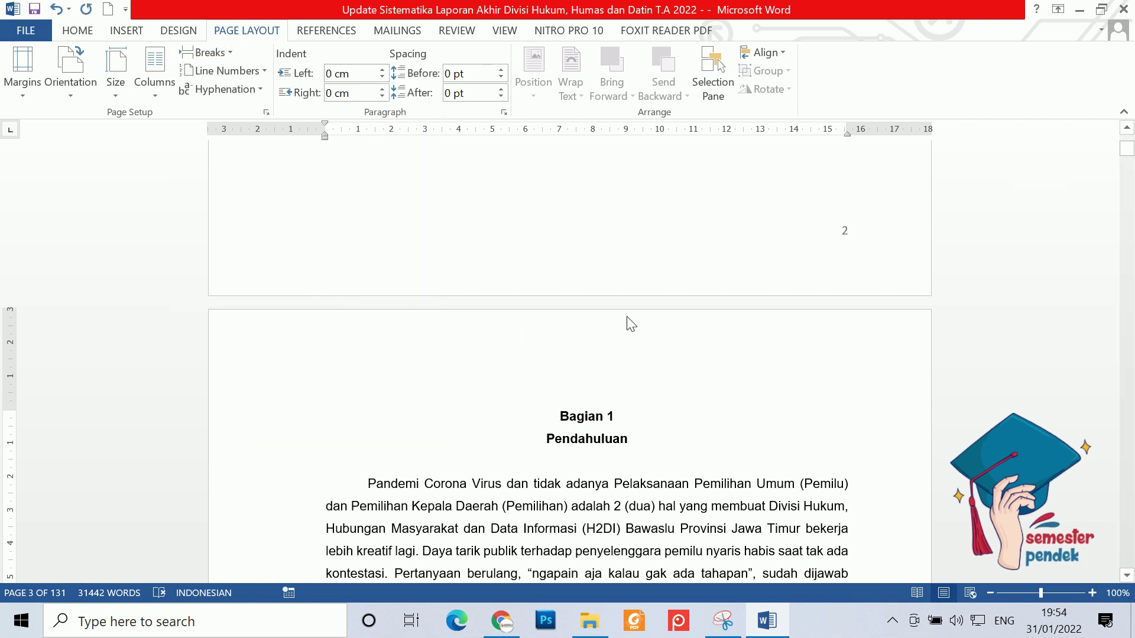
Step: Return to page 1 and edit its Section 1 footer containing page number 1
{"action": "scroll", "coordinate": [631, 324], "scroll_direction": "up", "scroll_amount": 2}
{"action": "scroll", "coordinate": [668, 343], "scroll_direction": "up", "scroll_amount": 5}
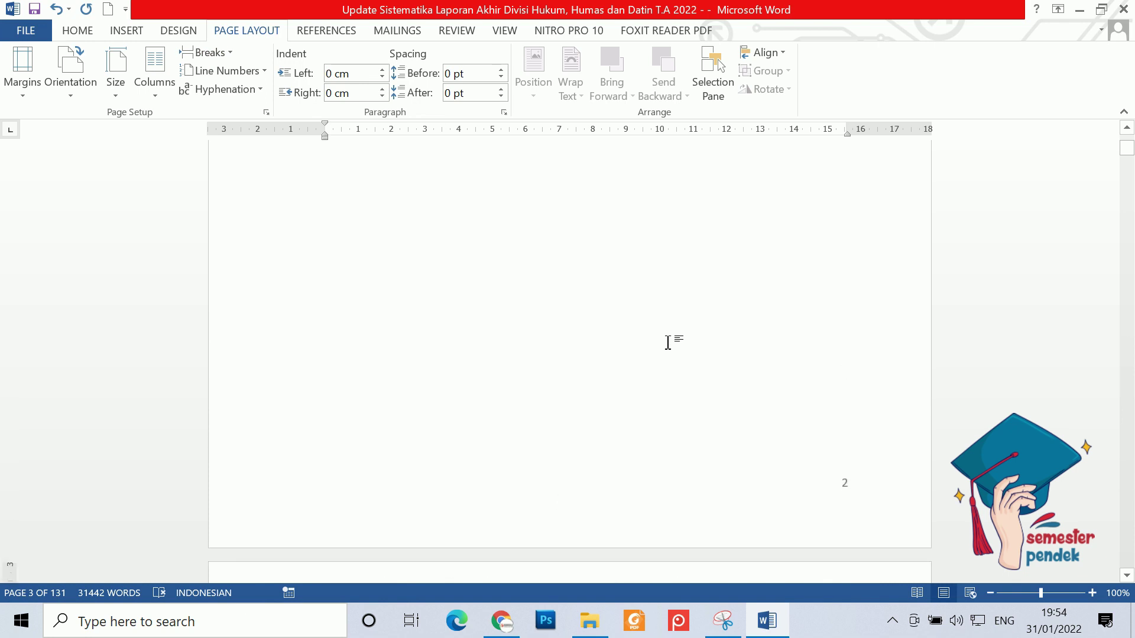
{"action": "scroll", "coordinate": [668, 343], "scroll_direction": "up", "scroll_amount": 3}
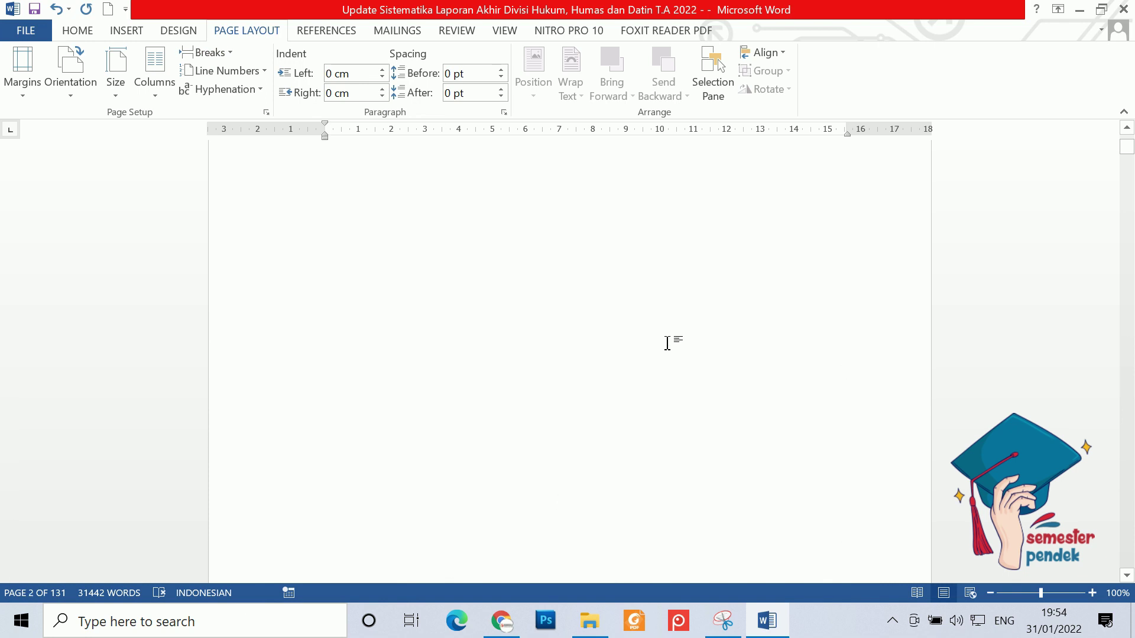
{"action": "scroll", "coordinate": [666, 346], "scroll_direction": "up", "scroll_amount": 2}
{"action": "scroll", "coordinate": [668, 348], "scroll_direction": "up", "scroll_amount": 5}
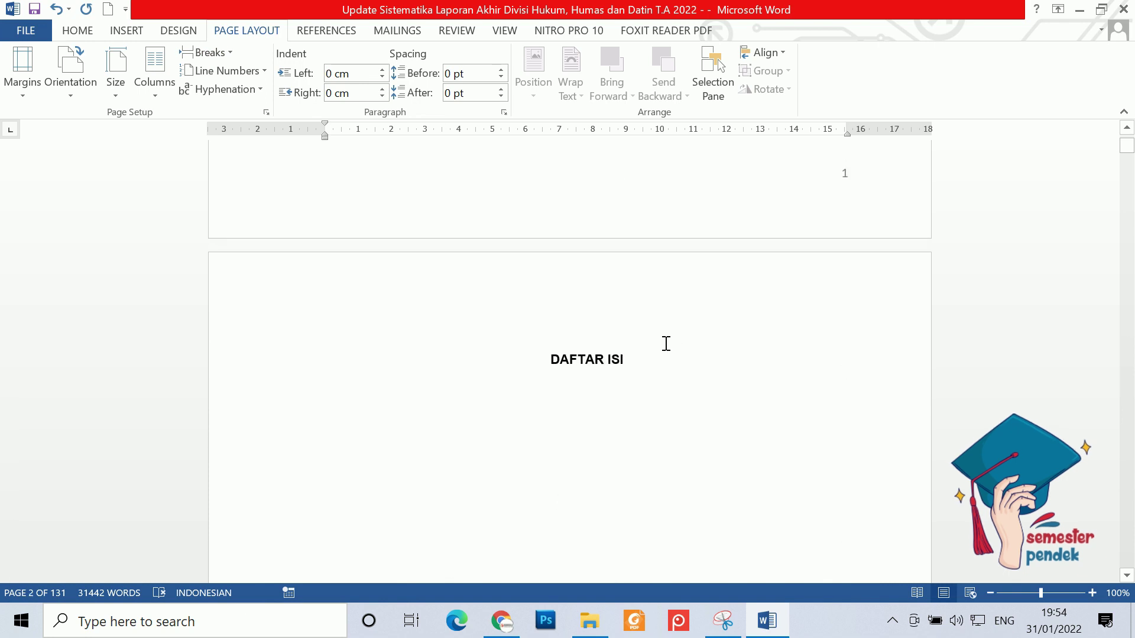
{"action": "scroll", "coordinate": [667, 352], "scroll_direction": "up", "scroll_amount": 4}
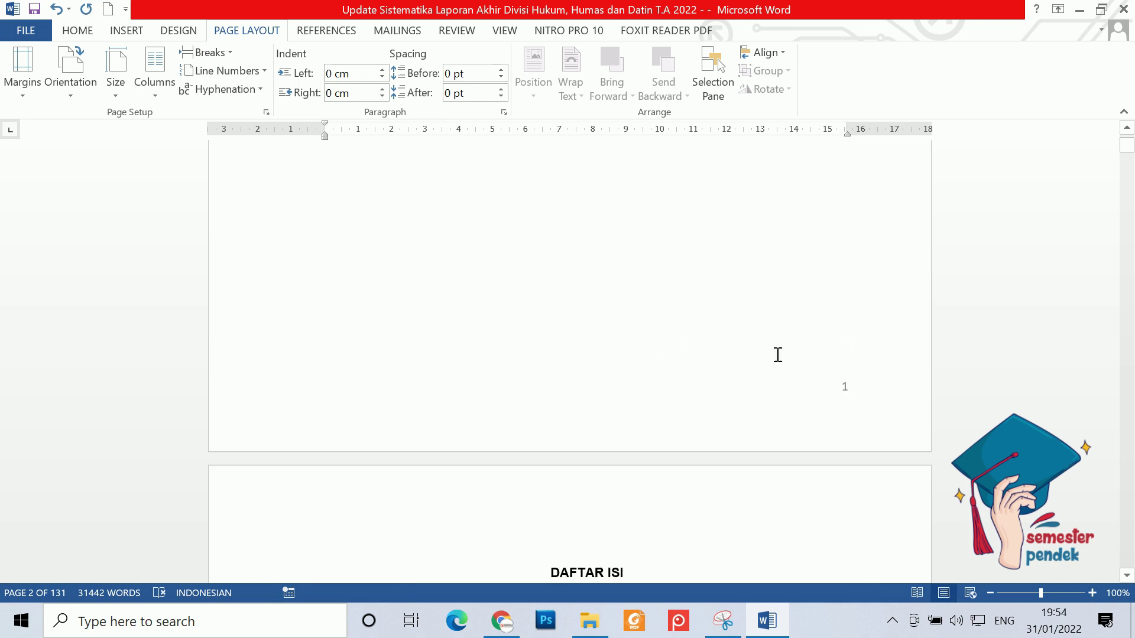
{"action": "double_click", "coordinate": [846, 397]}
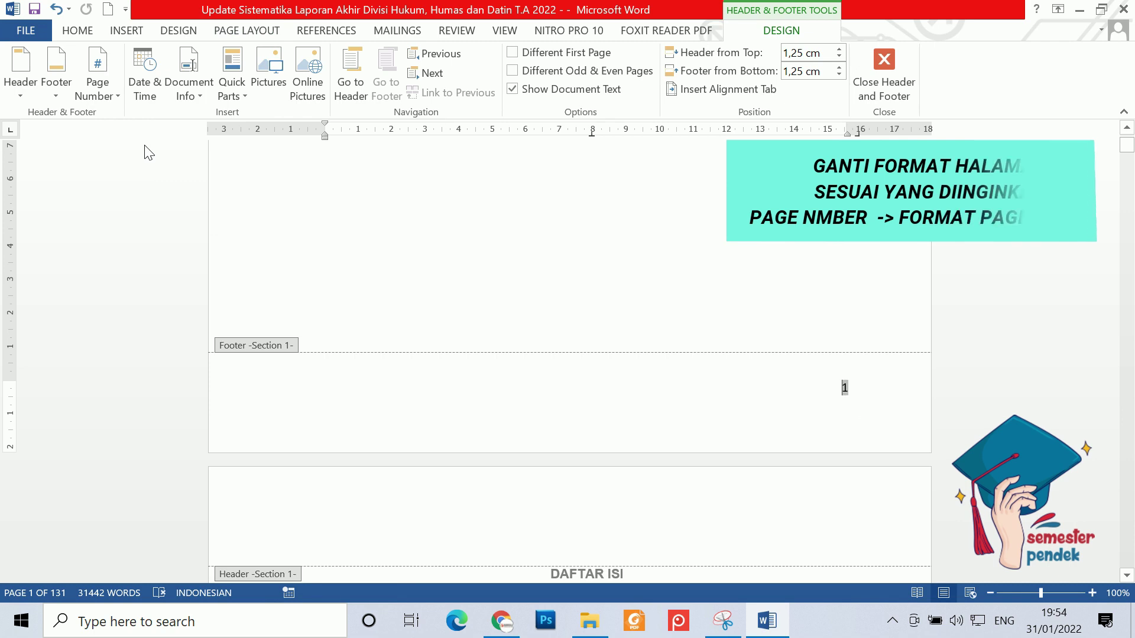
{"action": "left_click", "coordinate": [117, 99]}
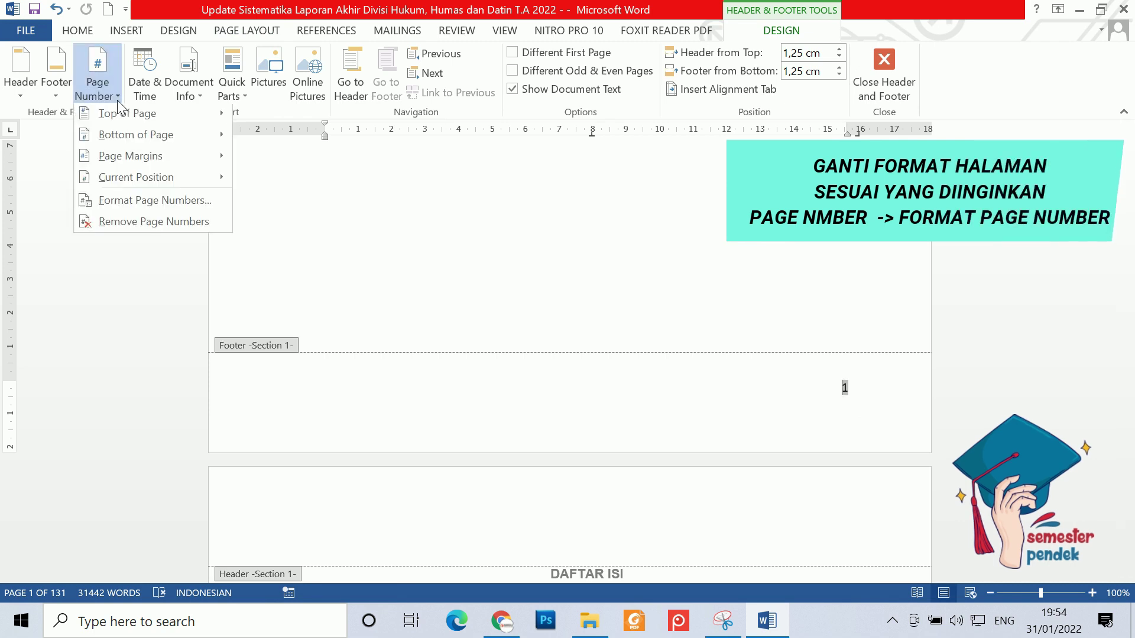
Step: Format section 1 page numbers as lowercase roman numerals (i, ii, iii…) and close the footer
{"action": "left_click", "coordinate": [152, 203]}
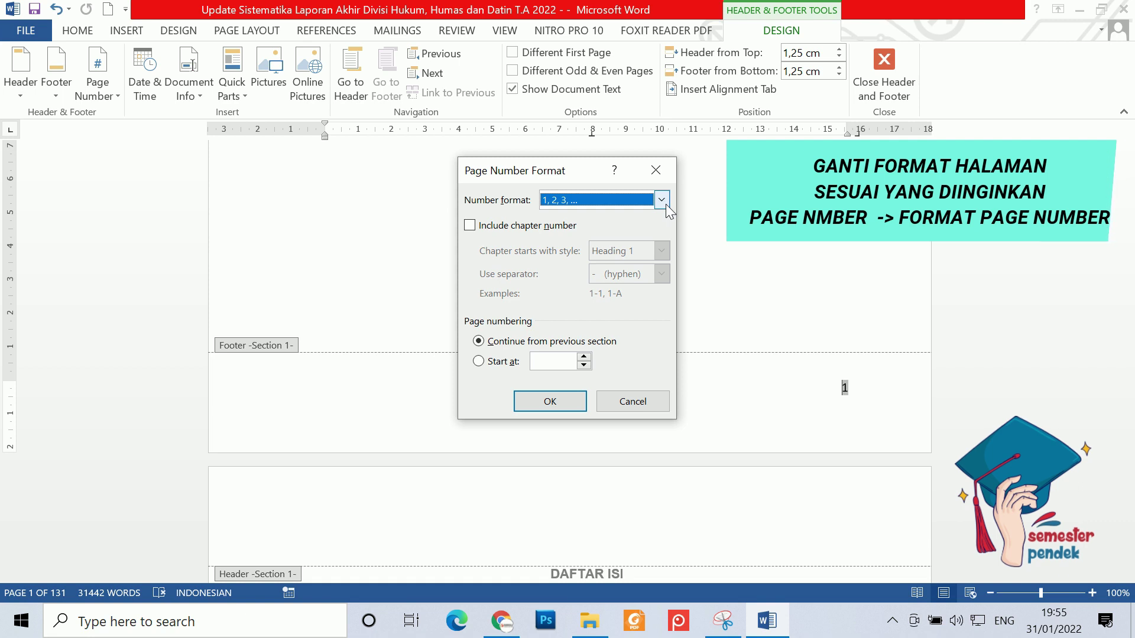
{"action": "left_click", "coordinate": [661, 200]}
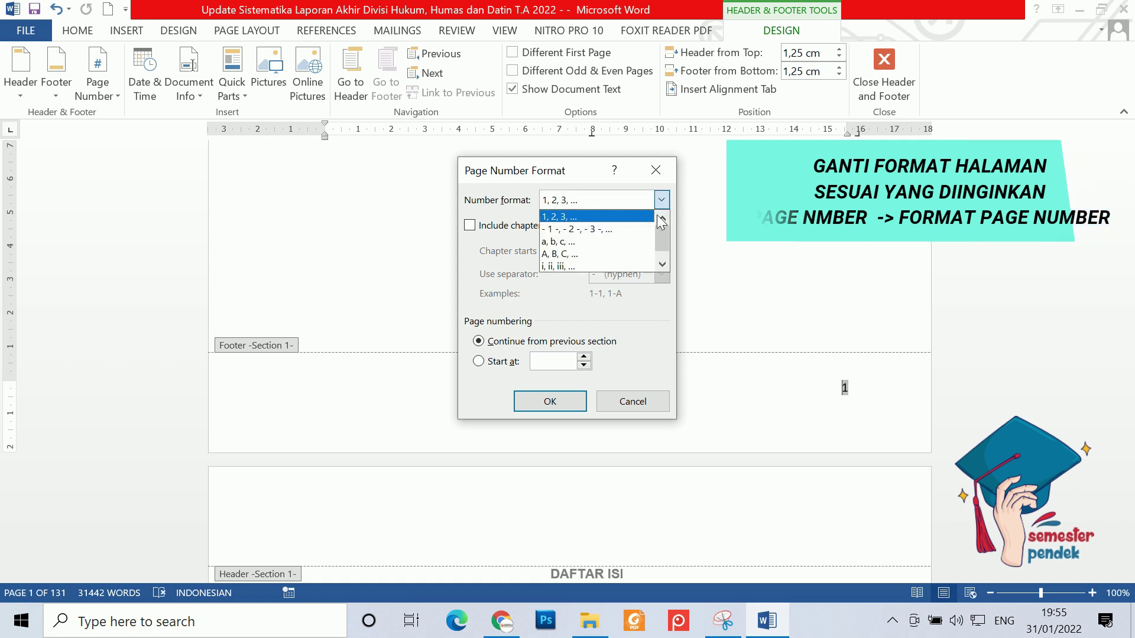
{"action": "left_click", "coordinate": [630, 267]}
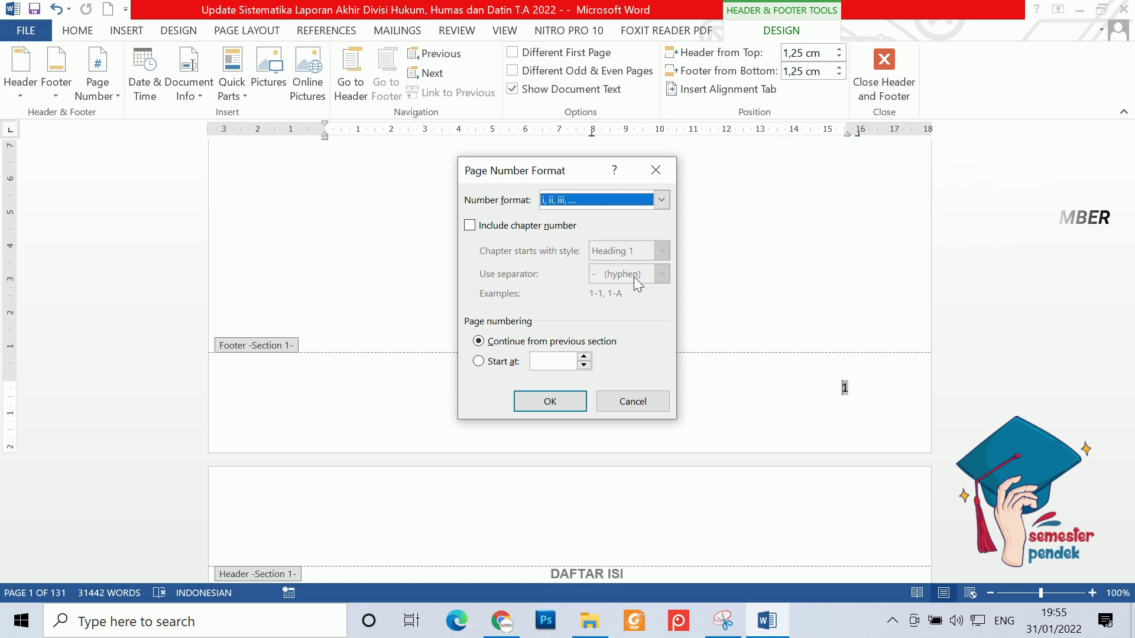
{"action": "left_click", "coordinate": [550, 402]}
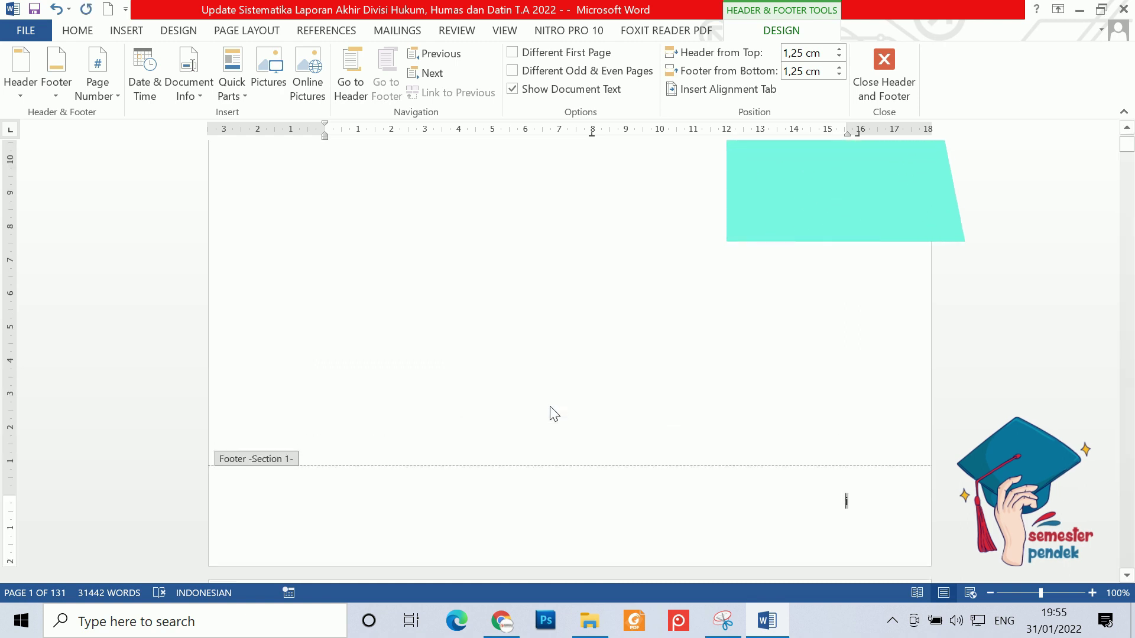
{"action": "scroll", "coordinate": [633, 400], "scroll_direction": "down", "scroll_amount": 5}
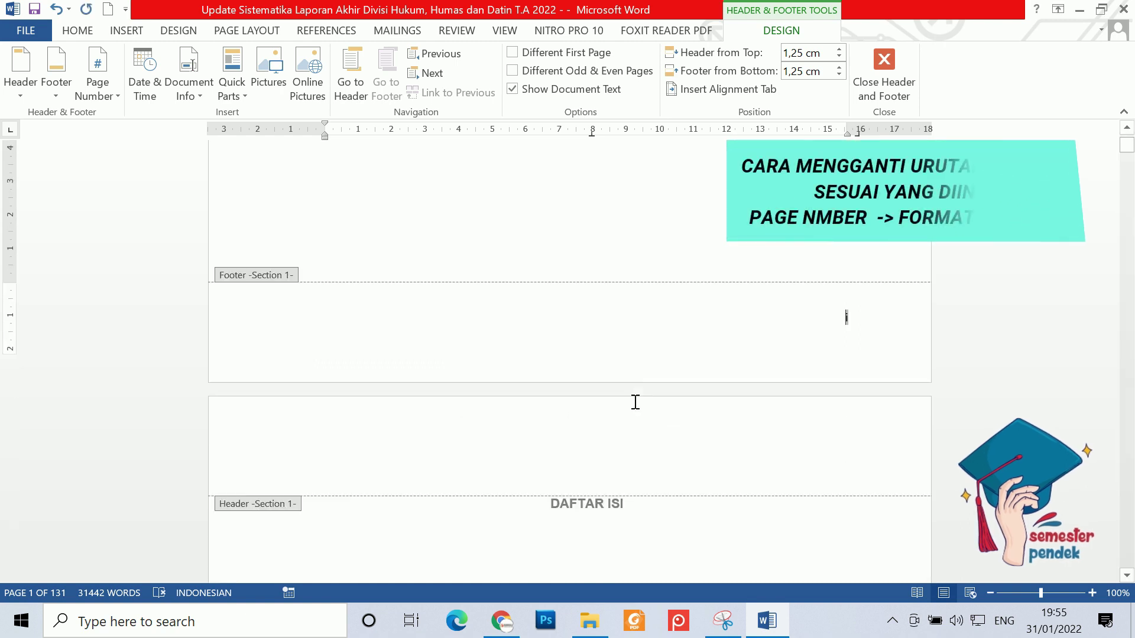
{"action": "left_click", "coordinate": [704, 305]}
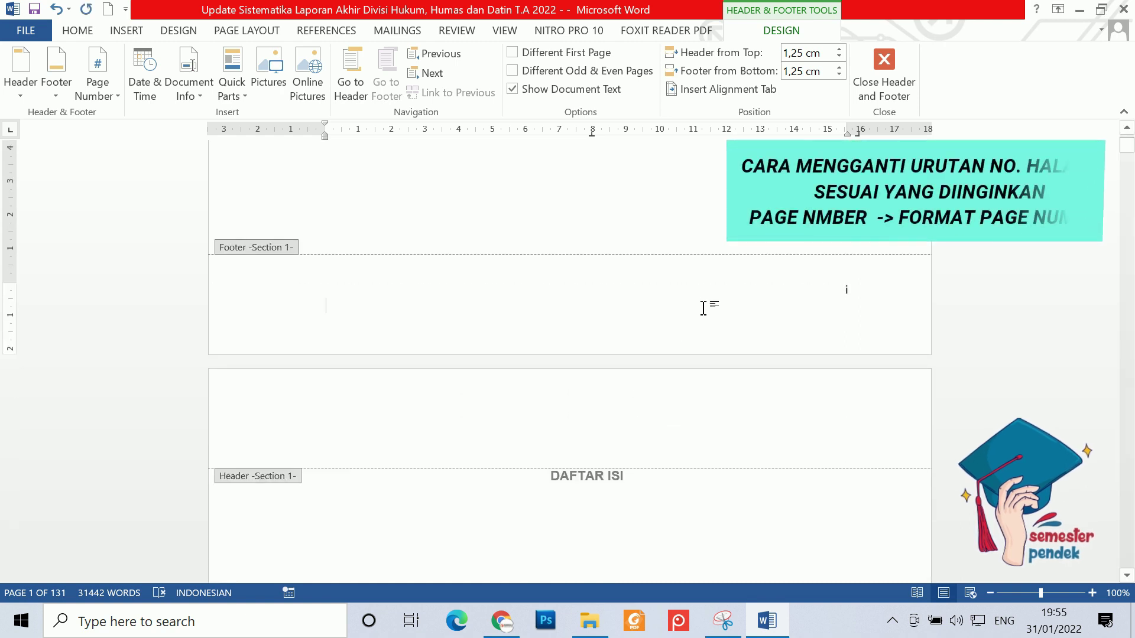
{"action": "double_click", "coordinate": [691, 218]}
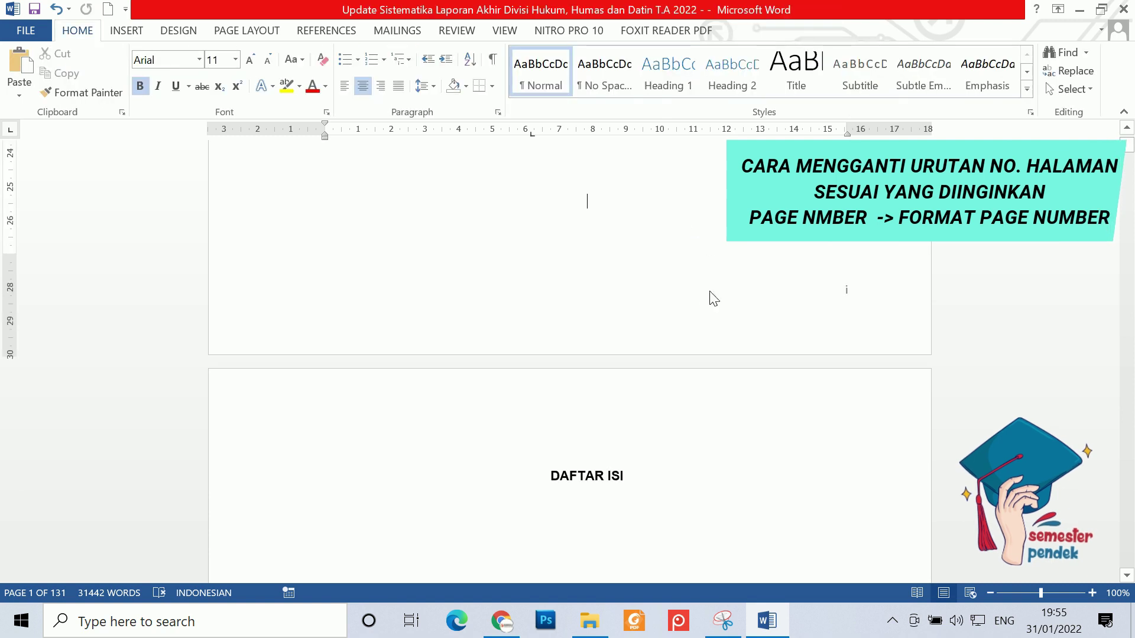
Step: Scroll past the DAFTAR ISI page, numbered ii, to the Bagian 1 page still numbered 3
{"action": "scroll", "coordinate": [711, 314], "scroll_direction": "down", "scroll_amount": 1}
{"action": "scroll", "coordinate": [711, 314], "scroll_direction": "down", "scroll_amount": 4}
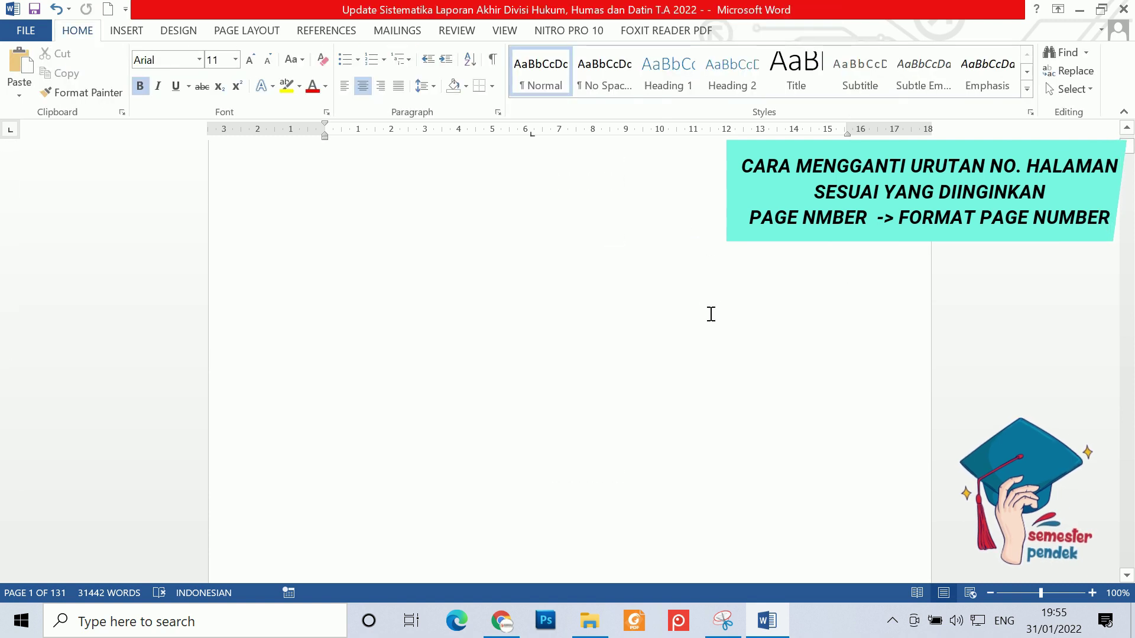
{"action": "scroll", "coordinate": [710, 314], "scroll_direction": "down", "scroll_amount": 2}
{"action": "scroll", "coordinate": [709, 314], "scroll_direction": "down", "scroll_amount": 2}
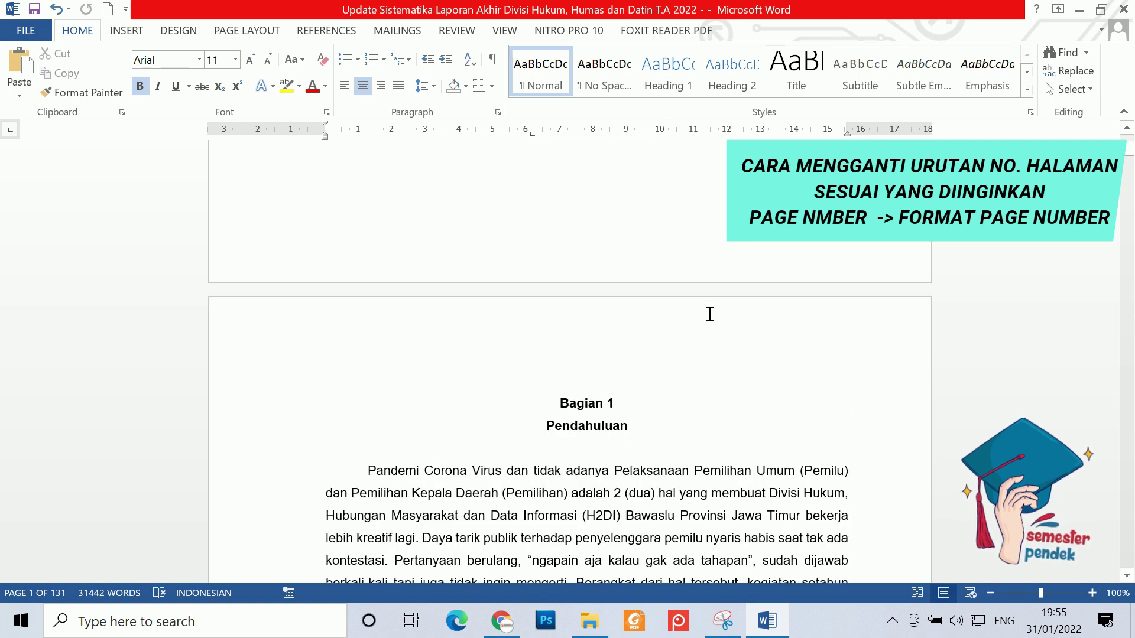
{"action": "scroll", "coordinate": [710, 314], "scroll_direction": "down", "scroll_amount": 4}
{"action": "scroll", "coordinate": [710, 314], "scroll_direction": "down", "scroll_amount": 1}
{"action": "scroll", "coordinate": [710, 314], "scroll_direction": "down", "scroll_amount": 5}
{"action": "scroll", "coordinate": [710, 313], "scroll_direction": "down", "scroll_amount": 2}
{"action": "scroll", "coordinate": [710, 313], "scroll_direction": "down", "scroll_amount": 2}
{"action": "scroll", "coordinate": [710, 314], "scroll_direction": "down", "scroll_amount": 3}
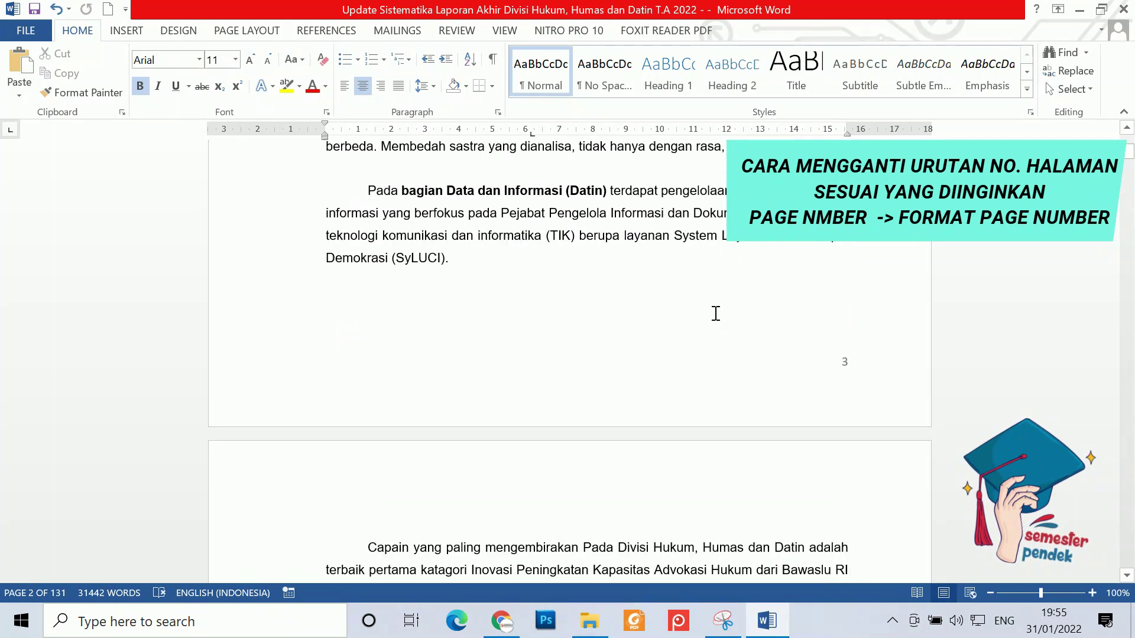
Step: In the Bagian 1 section footer, set page numbering to start at 1
{"action": "double_click", "coordinate": [857, 366]}
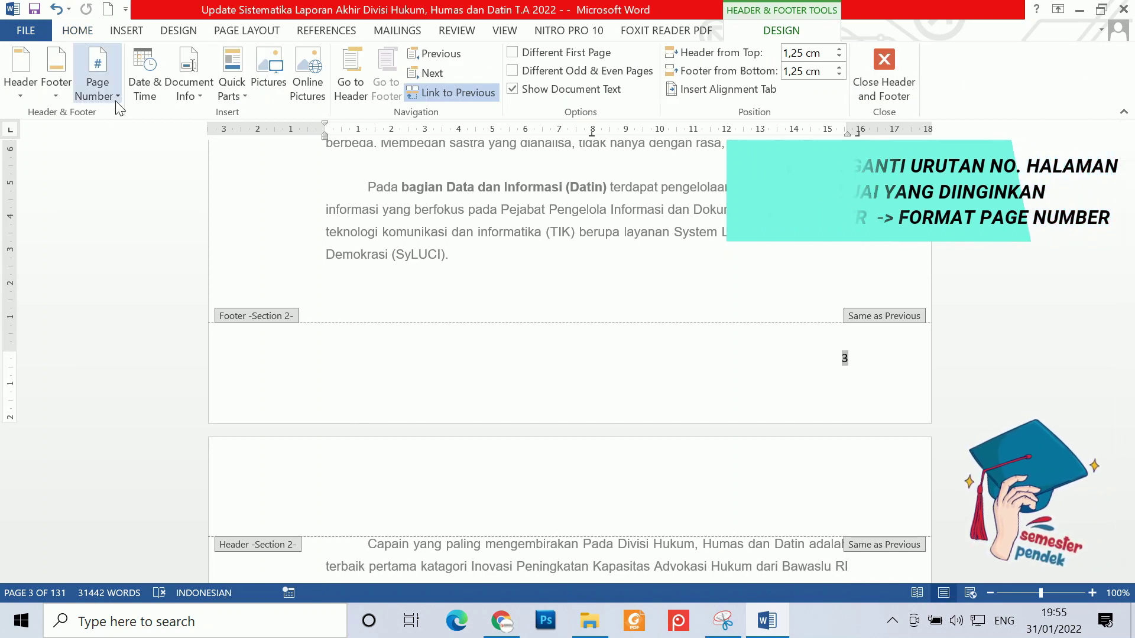
{"action": "left_click", "coordinate": [116, 100]}
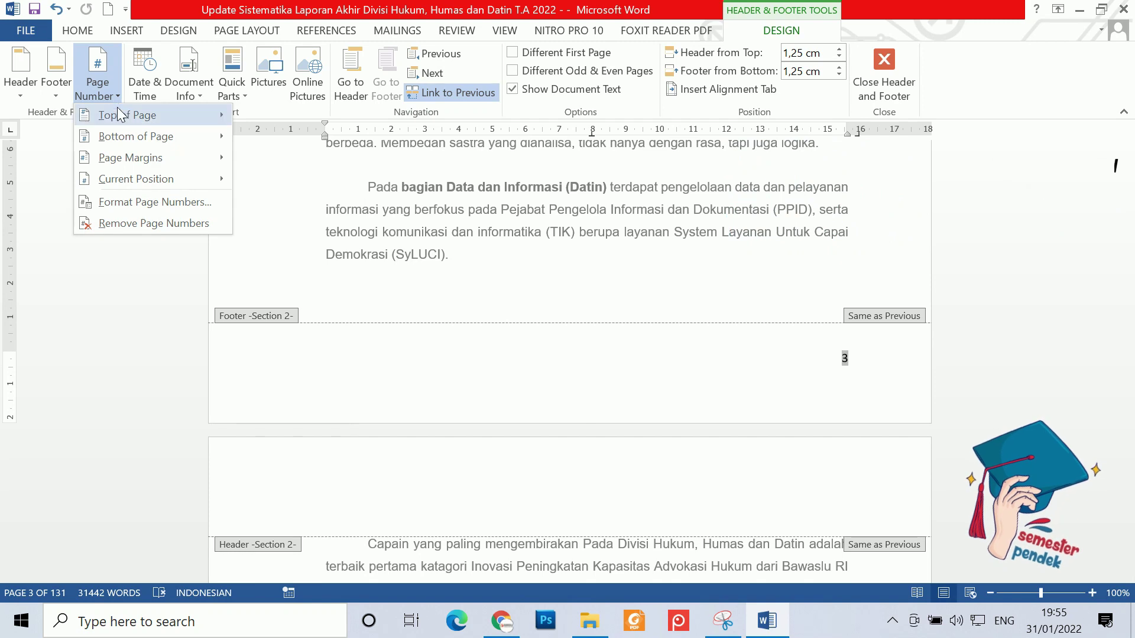
{"action": "mouse_move", "coordinate": [126, 116]}
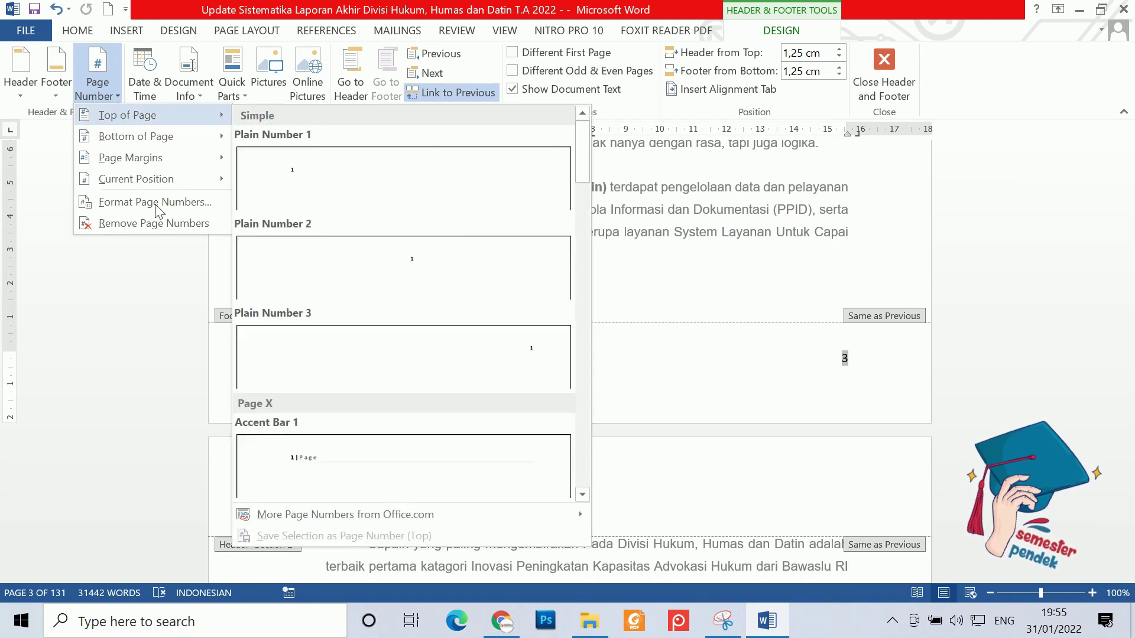
{"action": "left_click", "coordinate": [155, 204]}
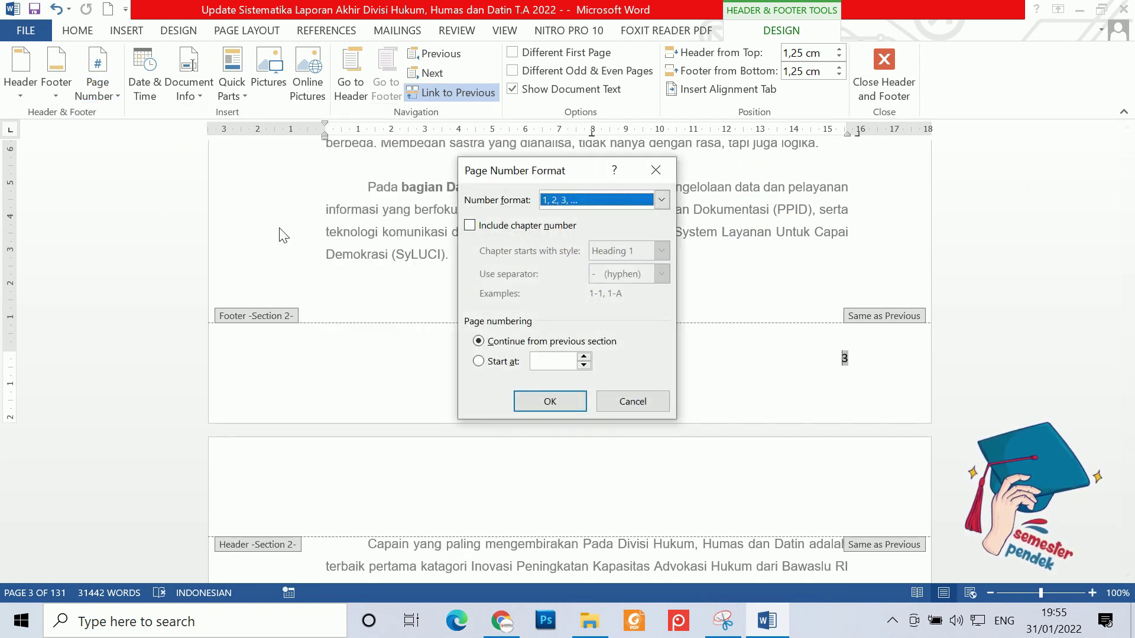
{"action": "left_click", "coordinate": [542, 364]}
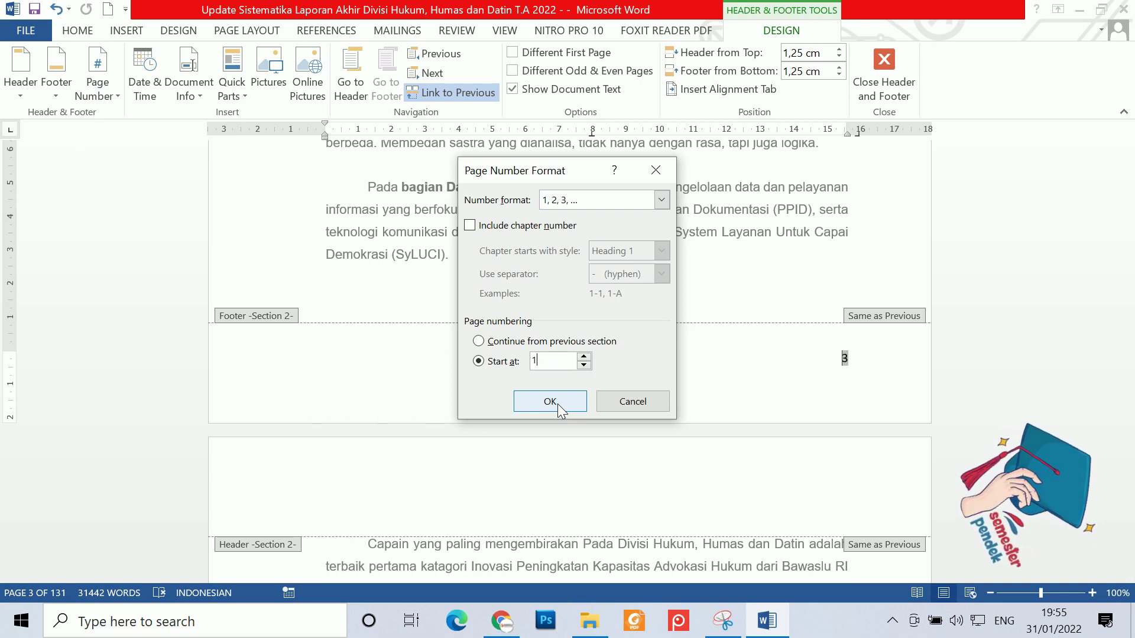
{"action": "left_click", "coordinate": [558, 404]}
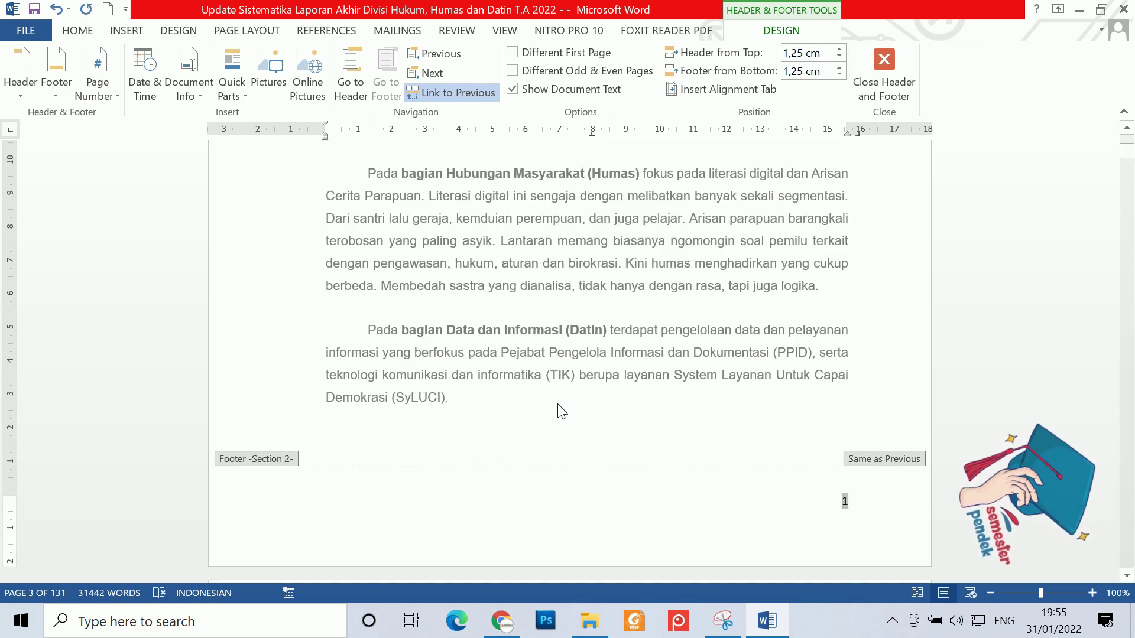
Step: Close the footer and scroll back up to check the last front page shows ii
{"action": "double_click", "coordinate": [696, 360]}
{"action": "scroll", "coordinate": [698, 361], "scroll_direction": "up", "scroll_amount": 4}
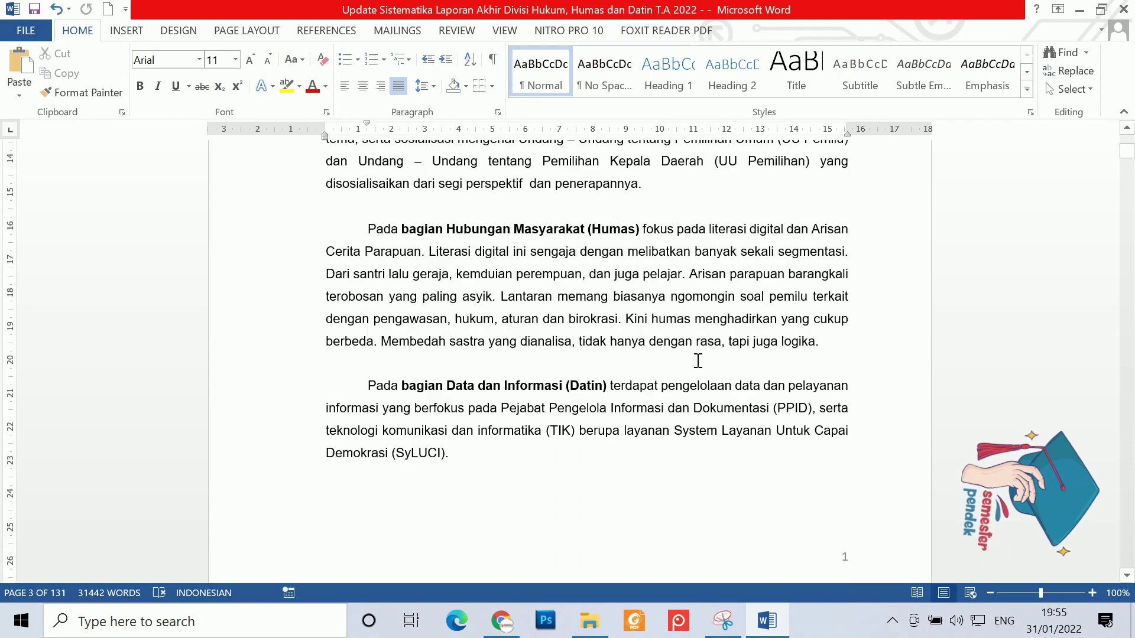
{"action": "scroll", "coordinate": [698, 362], "scroll_direction": "up", "scroll_amount": 3}
{"action": "scroll", "coordinate": [697, 362], "scroll_direction": "up", "scroll_amount": 3}
{"action": "scroll", "coordinate": [696, 361], "scroll_direction": "up", "scroll_amount": 4}
{"action": "scroll", "coordinate": [697, 361], "scroll_direction": "up", "scroll_amount": 1}
{"action": "scroll", "coordinate": [696, 361], "scroll_direction": "up", "scroll_amount": 3}
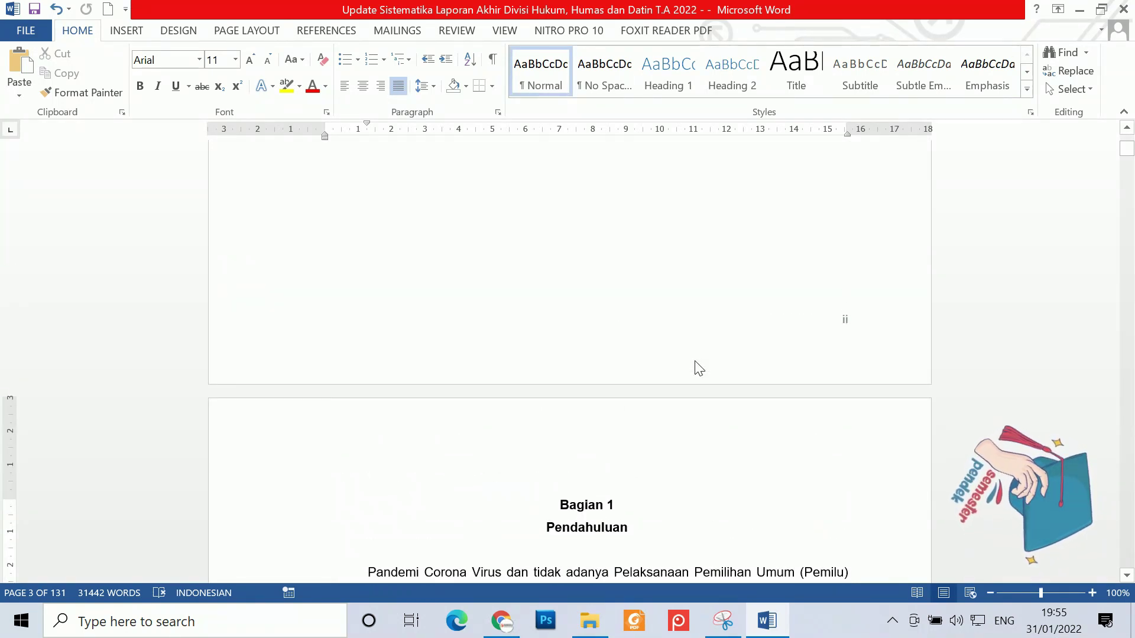
Step: Scroll down through Bagian 1 to confirm its pages are numbered 1 and 2
{"action": "scroll", "coordinate": [698, 367], "scroll_direction": "down", "scroll_amount": 1}
{"action": "scroll", "coordinate": [694, 364], "scroll_direction": "down", "scroll_amount": 5}
{"action": "scroll", "coordinate": [695, 366], "scroll_direction": "down", "scroll_amount": 6}
{"action": "scroll", "coordinate": [692, 367], "scroll_direction": "down", "scroll_amount": 2}
{"action": "scroll", "coordinate": [692, 367], "scroll_direction": "down", "scroll_amount": 4}
{"action": "scroll", "coordinate": [692, 367], "scroll_direction": "down", "scroll_amount": 1}
{"action": "scroll", "coordinate": [691, 365], "scroll_direction": "down", "scroll_amount": 2}
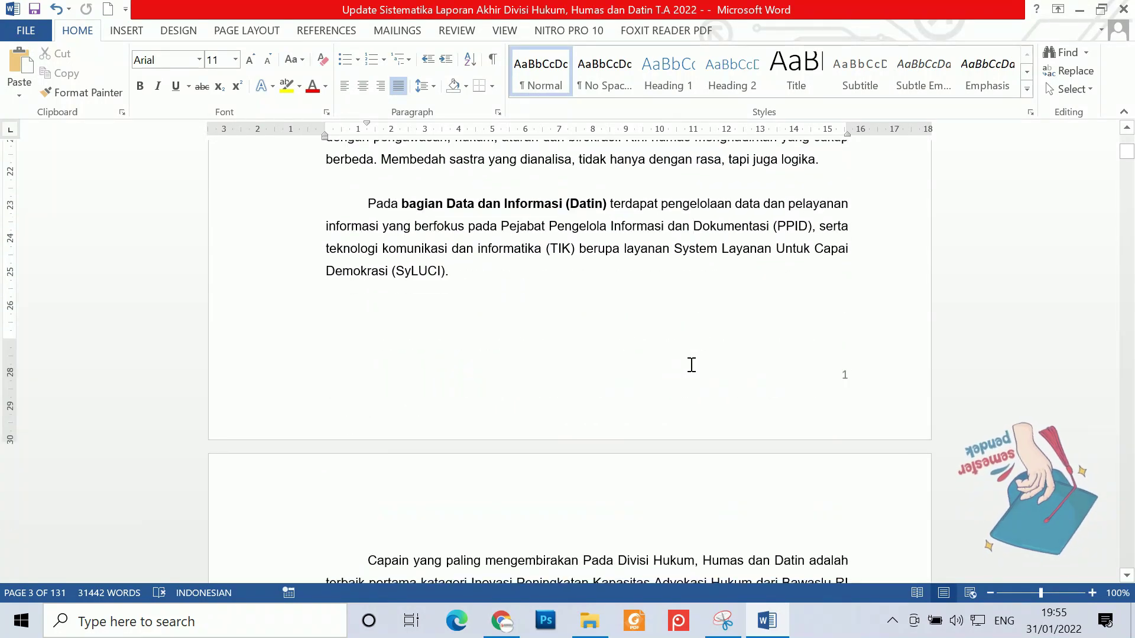
{"action": "scroll", "coordinate": [691, 366], "scroll_direction": "down", "scroll_amount": 5}
{"action": "scroll", "coordinate": [691, 366], "scroll_direction": "down", "scroll_amount": 1}
{"action": "scroll", "coordinate": [691, 367], "scroll_direction": "down", "scroll_amount": 2}
{"action": "scroll", "coordinate": [690, 367], "scroll_direction": "down", "scroll_amount": 1}
{"action": "scroll", "coordinate": [691, 367], "scroll_direction": "down", "scroll_amount": 4}
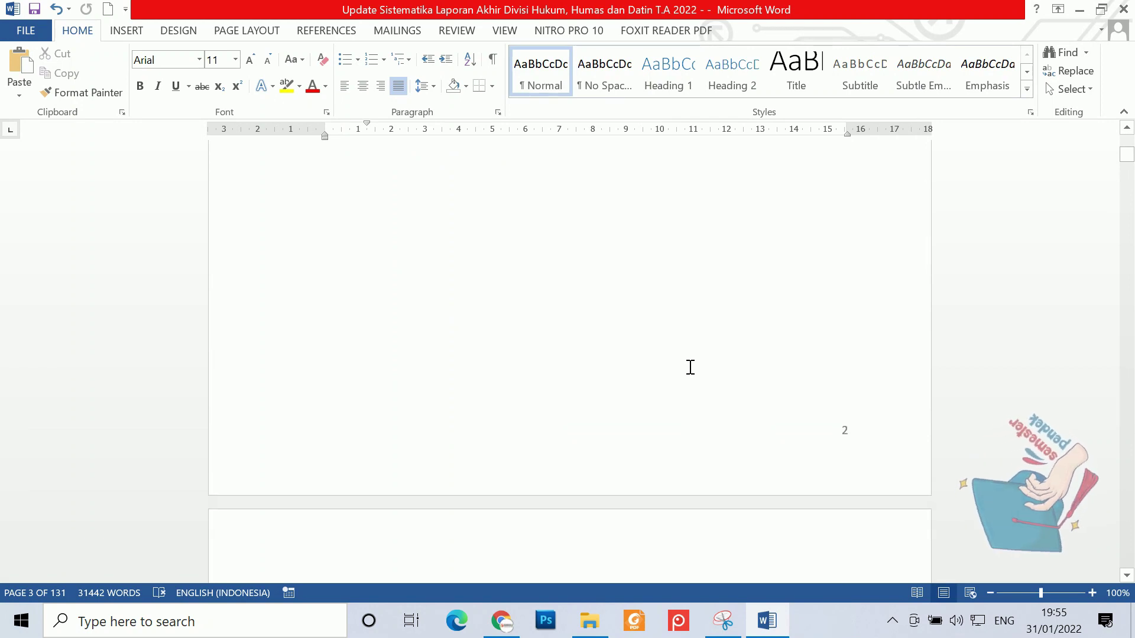